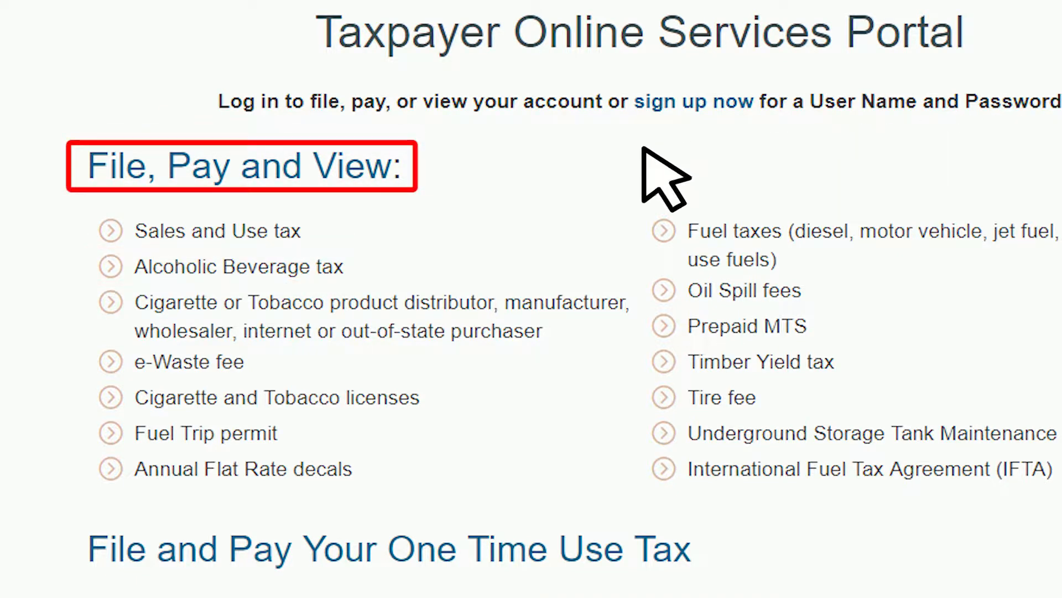
# Step: Open the File, Pay and View login page and log in with the account username and password
pyautogui.click(338, 174)
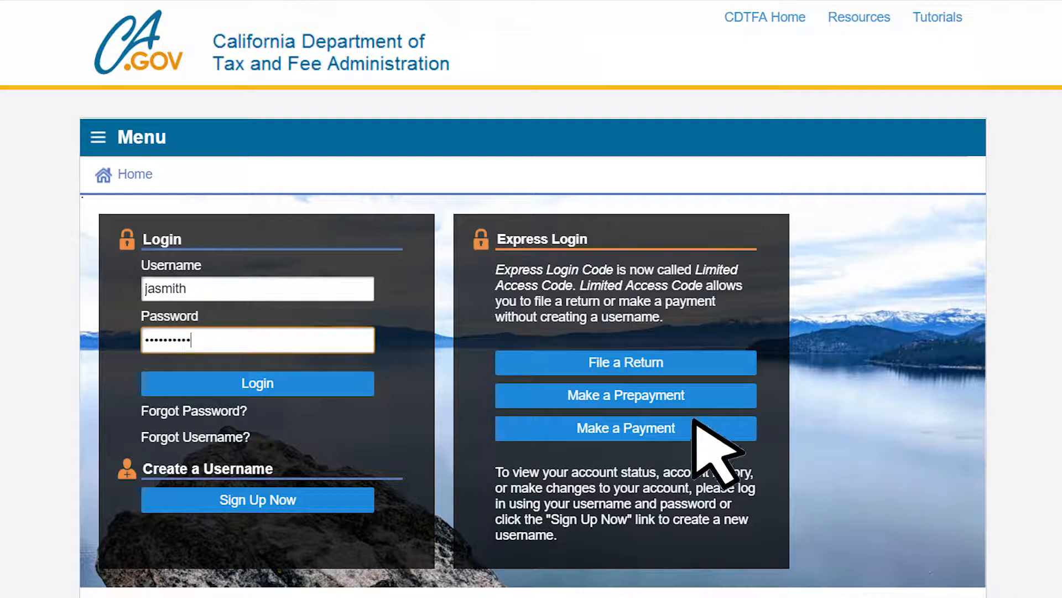
pyautogui.click(258, 383)
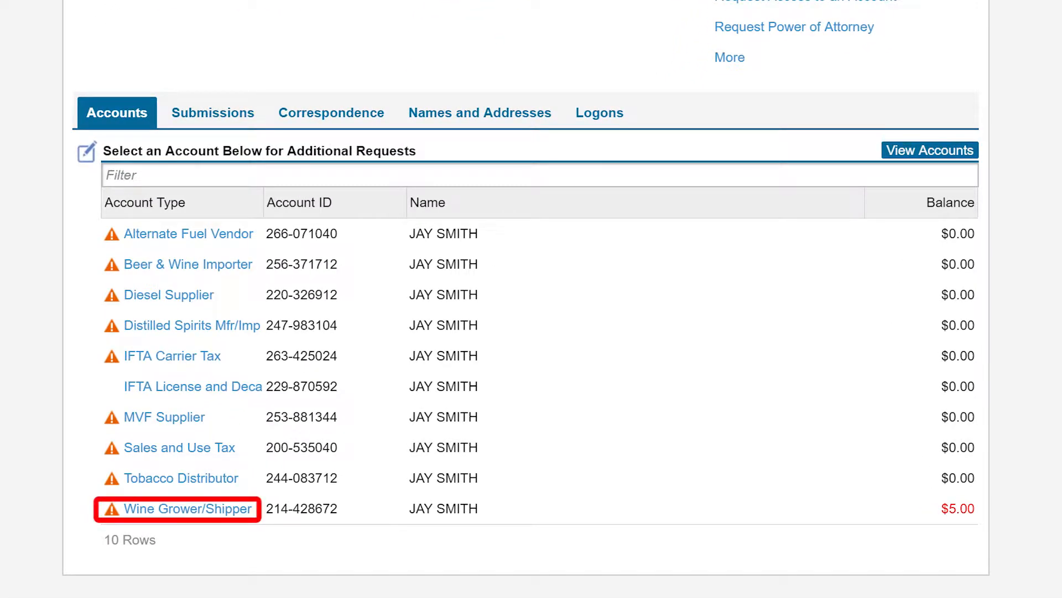
# Step: Open the Wine Grower/Shipper account and start the 30-Sep-2019 return due 15-Oct-2019
pyautogui.click(196, 509)
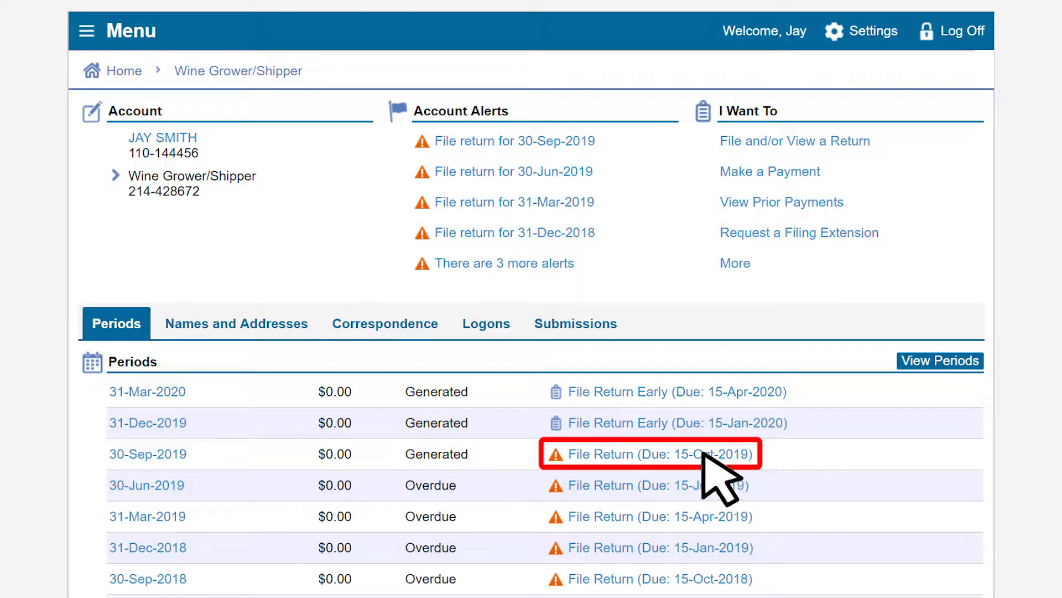
pyautogui.click(611, 453)
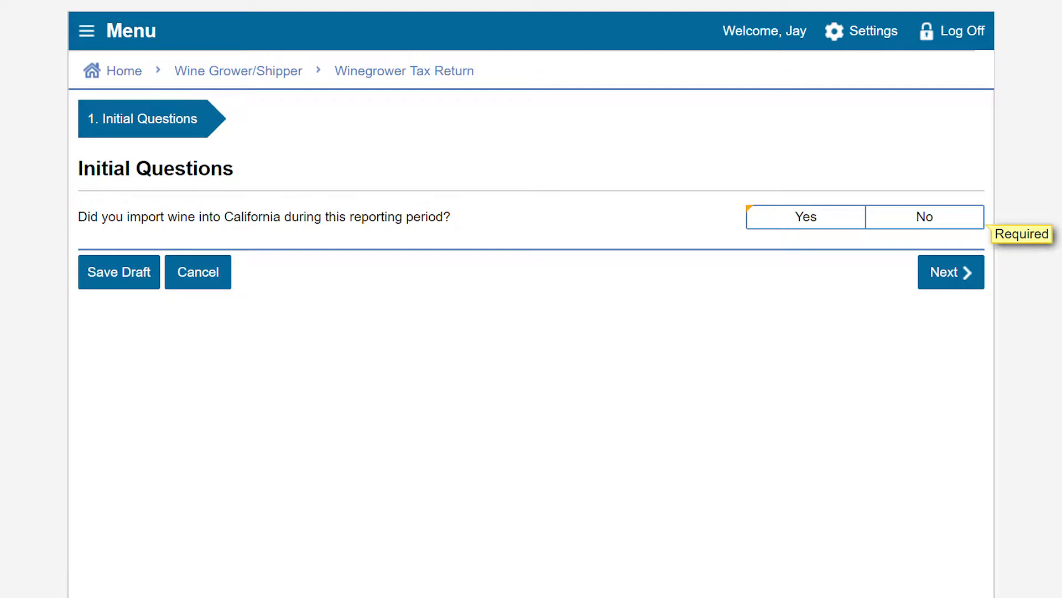
# Step: Answer Yes to importing wine into California, choose to add the CDTFA-269-WG schedule manually, and continue
pyautogui.click(805, 218)
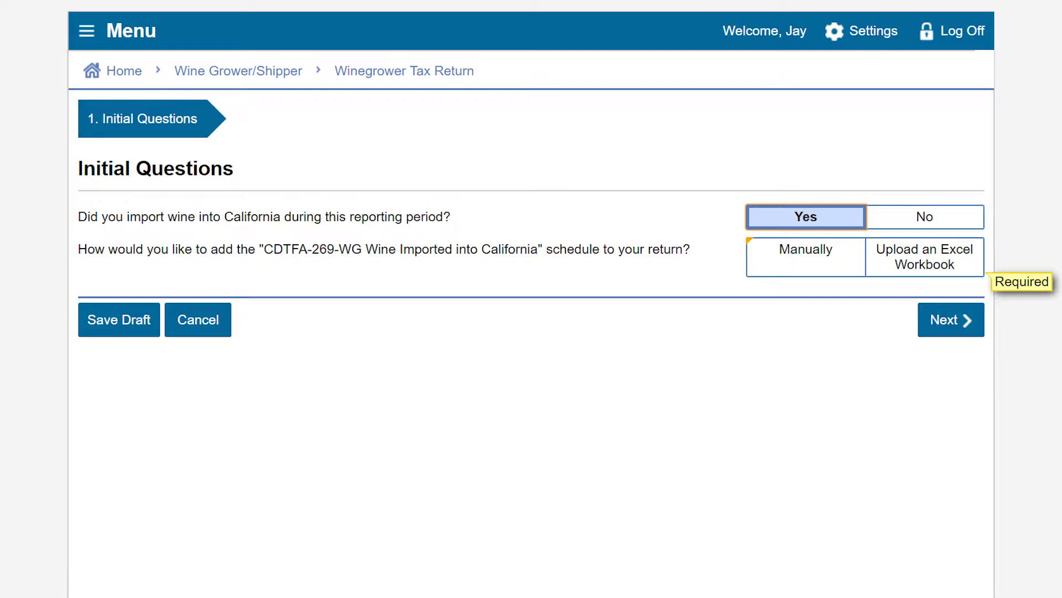
pyautogui.click(824, 264)
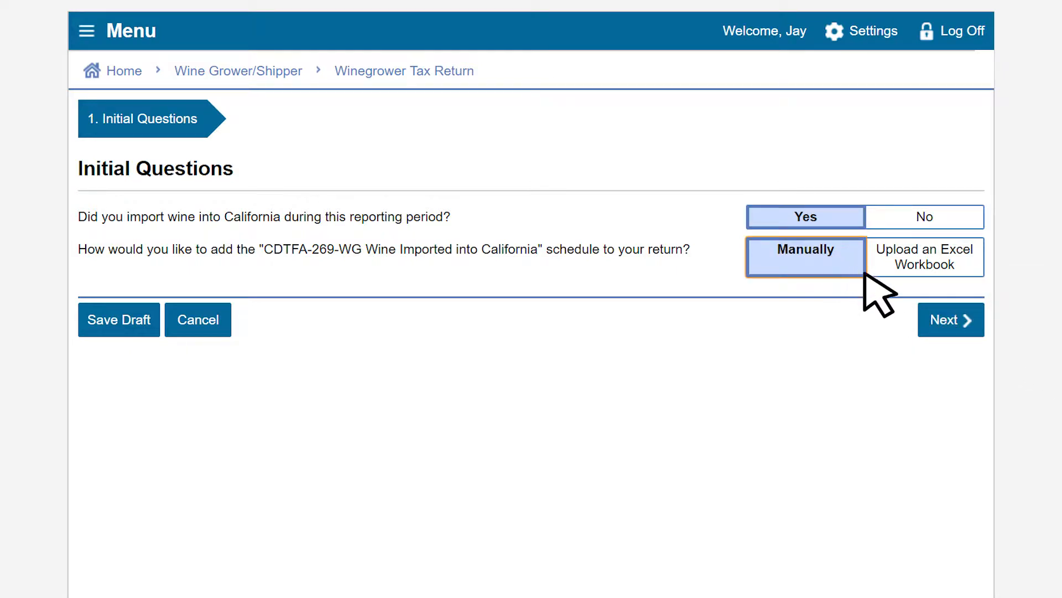
pyautogui.click(953, 318)
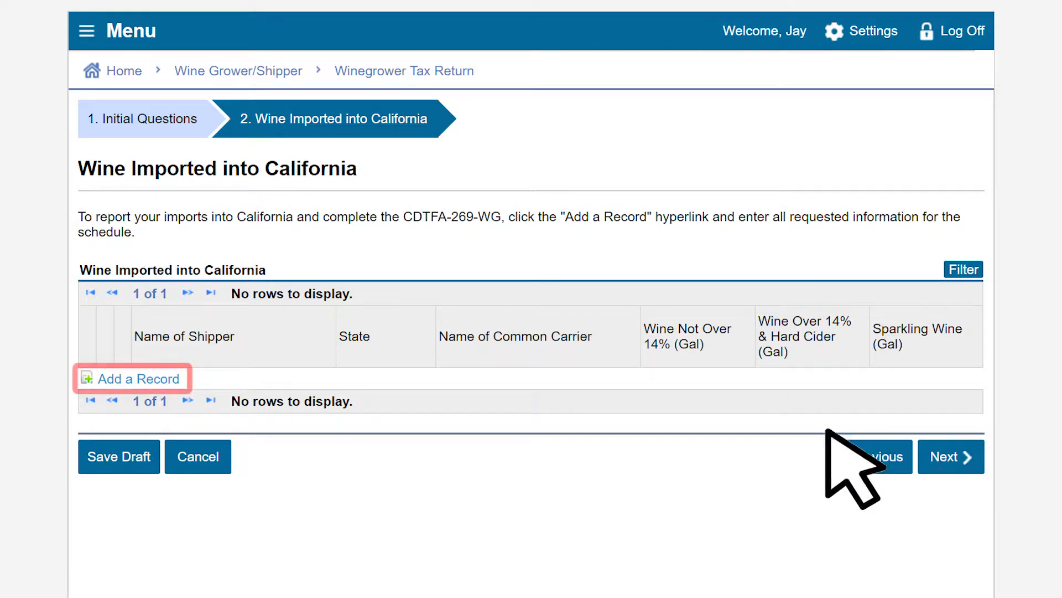
# Step: Add a wine import record: shipper ABC, USA, California, carrier ABC COMMON CARRIER, J - Truck, received 07-Sep-2019, 20 gallons not over 14% and 30 over 14%
pyautogui.click(110, 381)
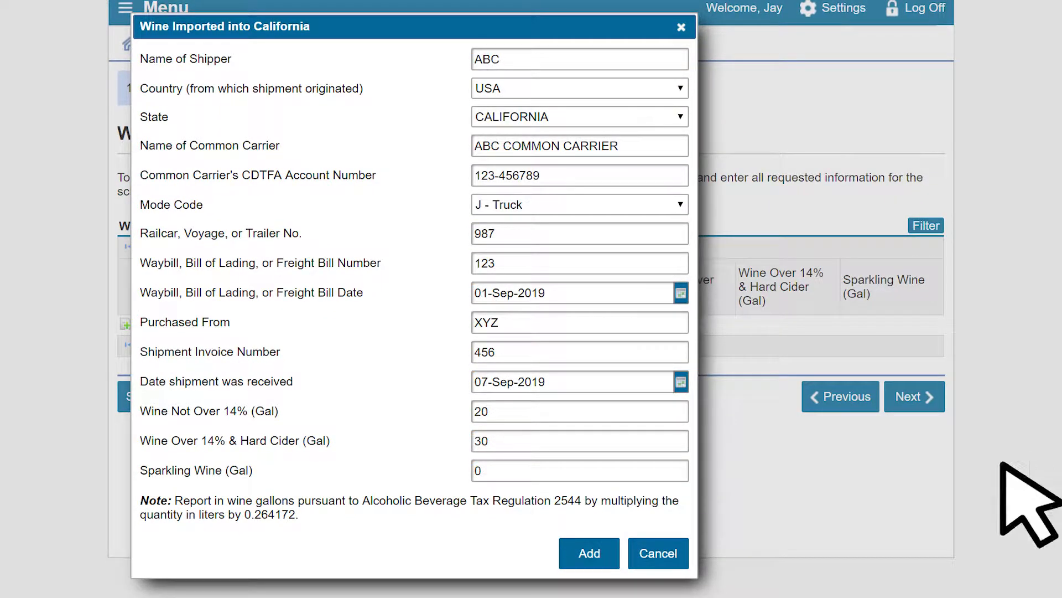
pyautogui.click(587, 553)
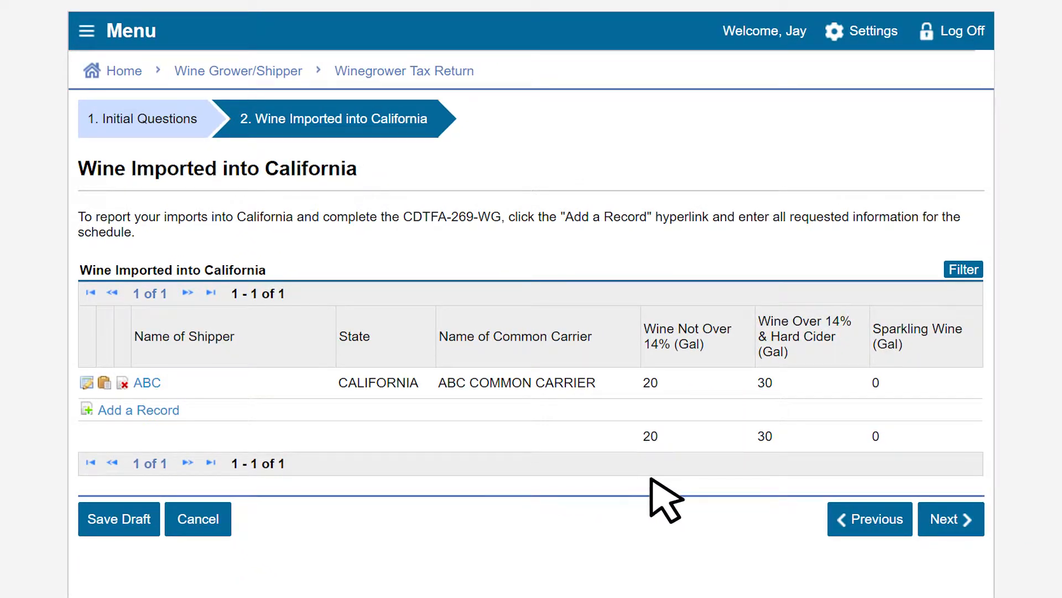
# Step: Complete Still Wine - Not Over 14 Percent with 5 gallons removed from Internal Revenue Bond, 3 exported outside CA and 10 in other exemptions
pyautogui.click(949, 520)
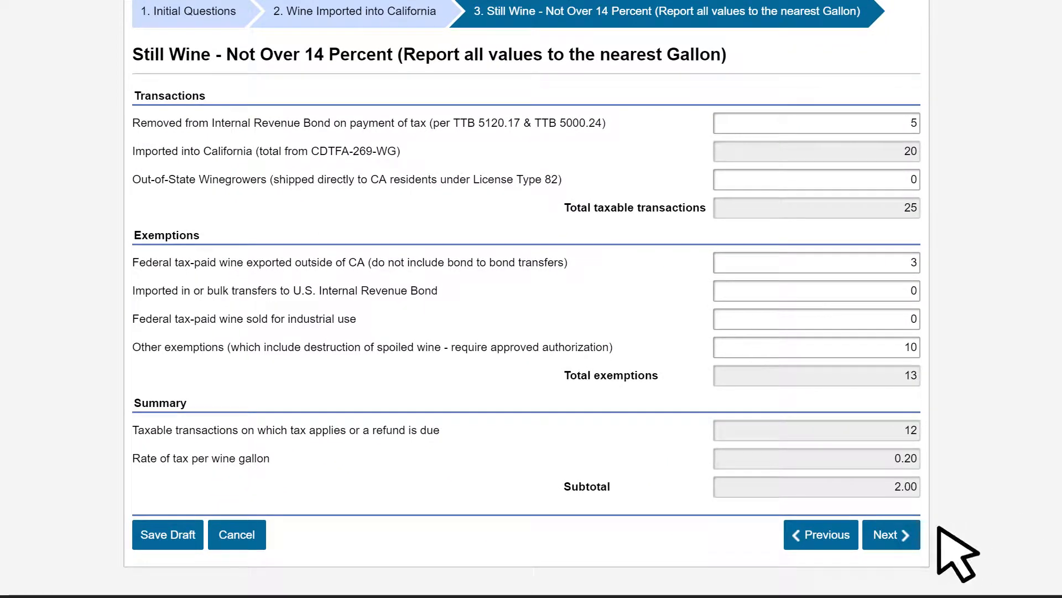
pyautogui.click(894, 536)
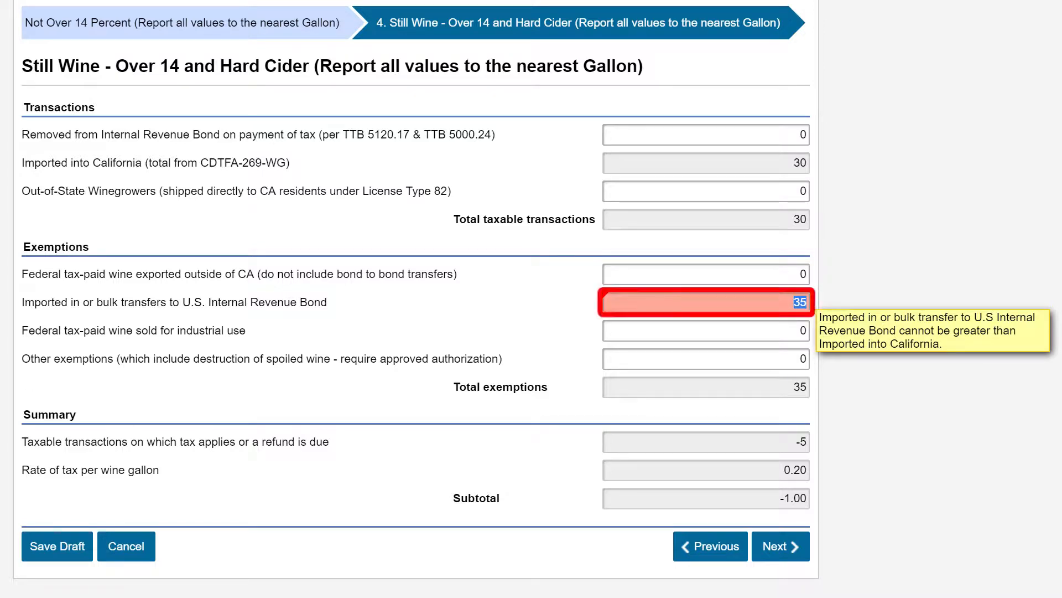
# Step: For Still Wine - Over 14 and Hard Cider, set imported in or bulk transfers to U.S. Internal Revenue Bond to 15 gallons and continue
pyautogui.write('15')
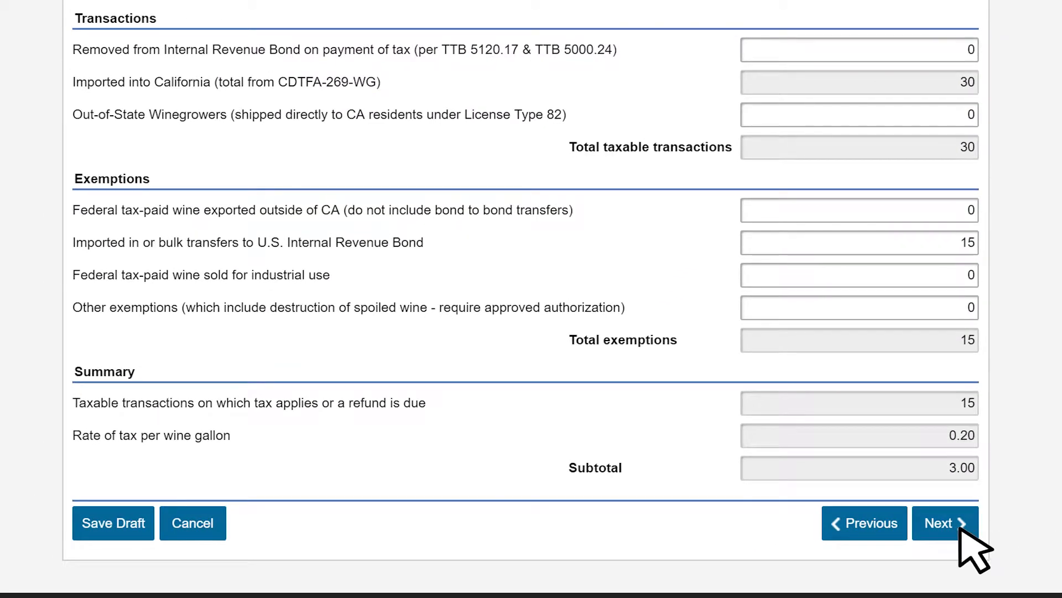
pyautogui.click(790, 547)
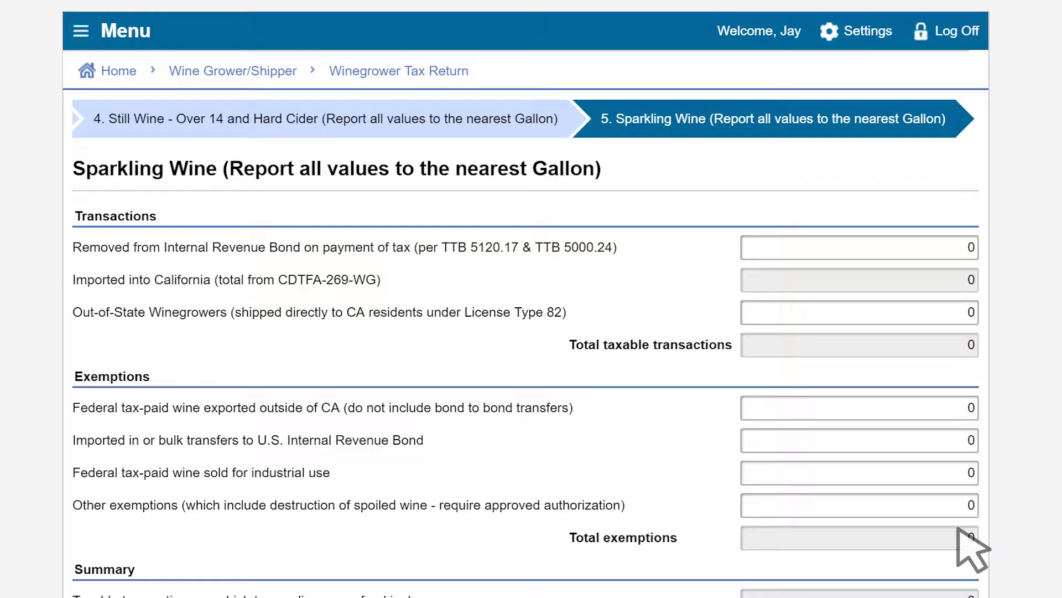
# Step: Check the Sparkling Wine transactions and exemptions, keep them all at 0 gallons, and continue to Schedule A
pyautogui.scroll(-3, 960, 548)
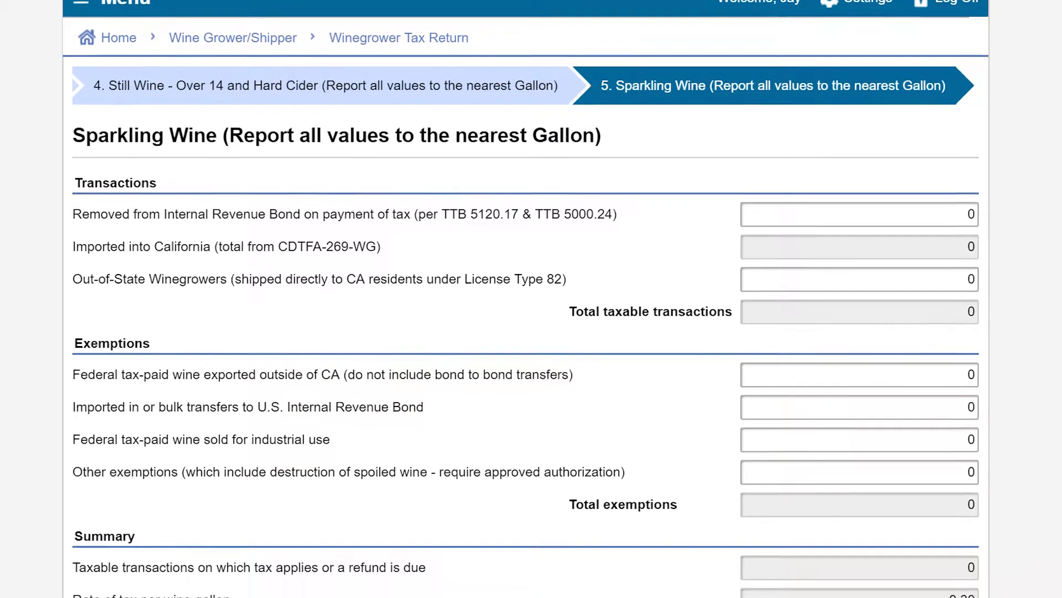
pyautogui.scroll(-1, 526, 298)
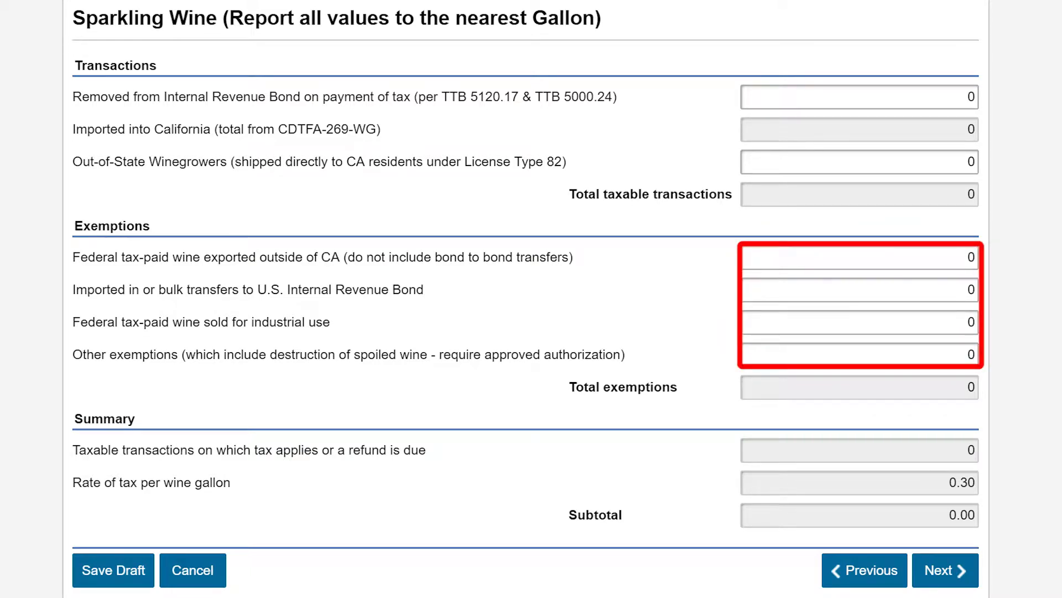
pyautogui.scroll(-1, 1024, 548)
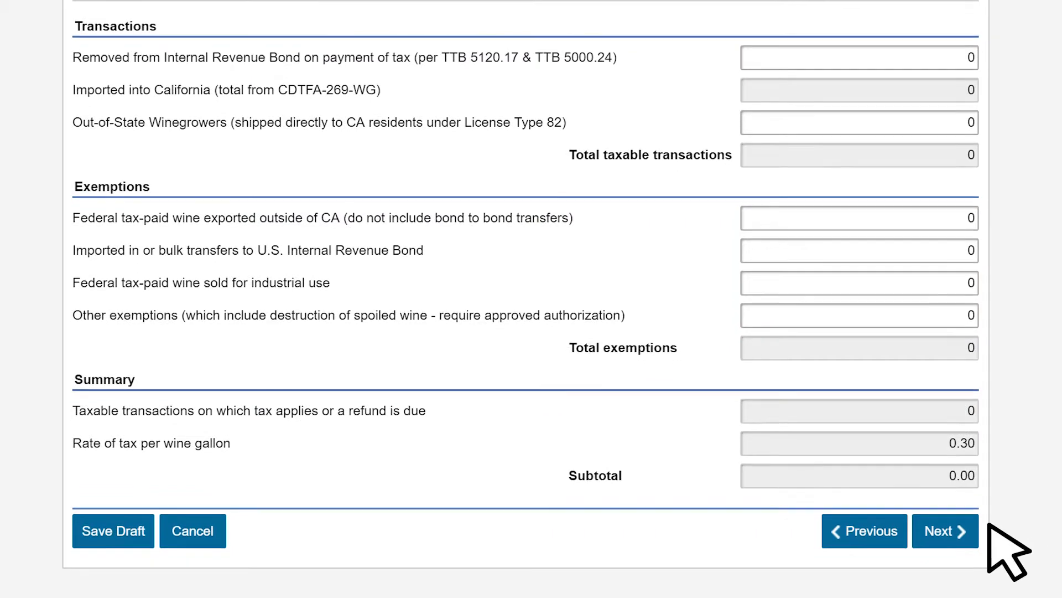
pyautogui.click(964, 532)
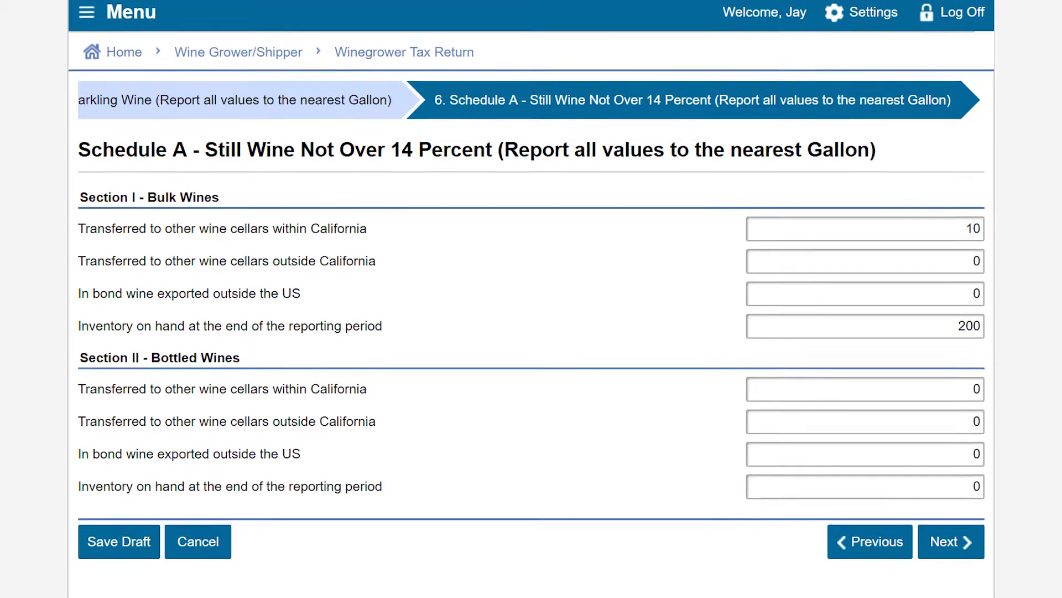
# Step: Complete Schedule A bulk wines: not over 14 percent, 10 transferred within California and 200 inventory; over 14 percent, 45 inventory; sparkling, 50 inventory
pyautogui.click(954, 523)
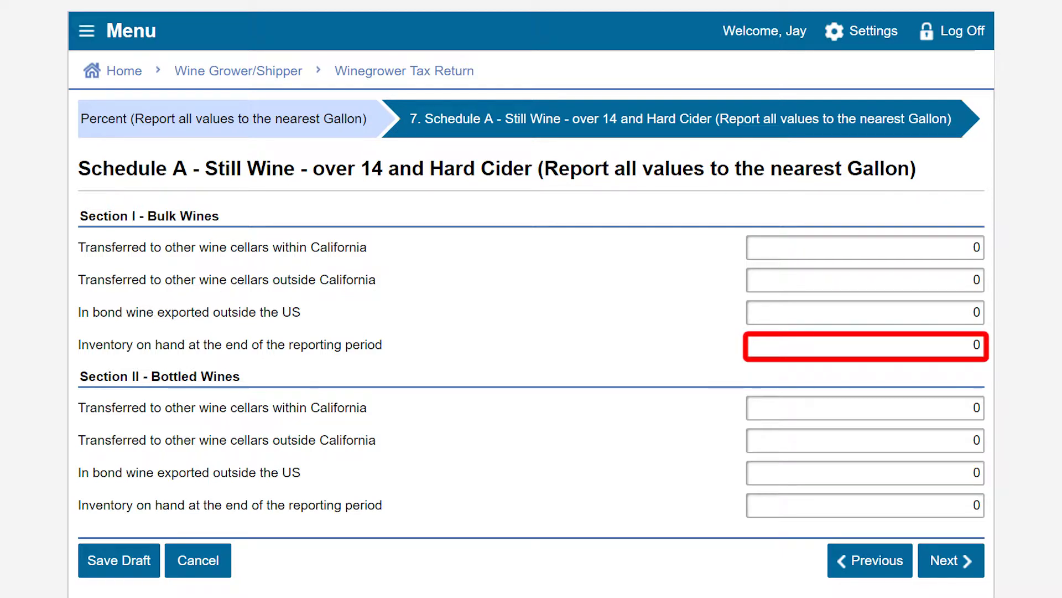
pyautogui.write('45')
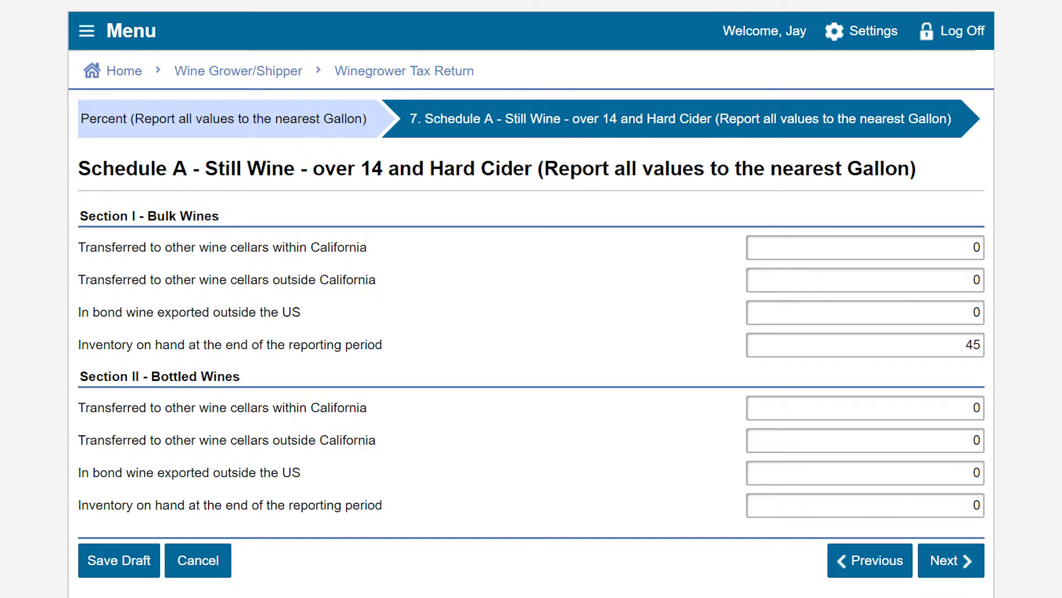
pyautogui.click(953, 558)
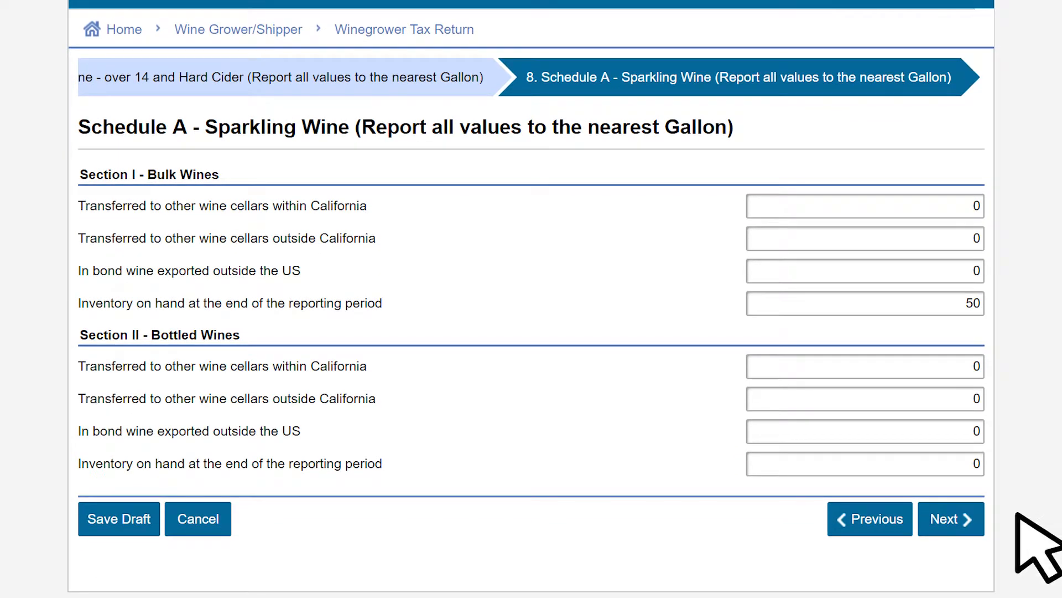
pyautogui.click(953, 520)
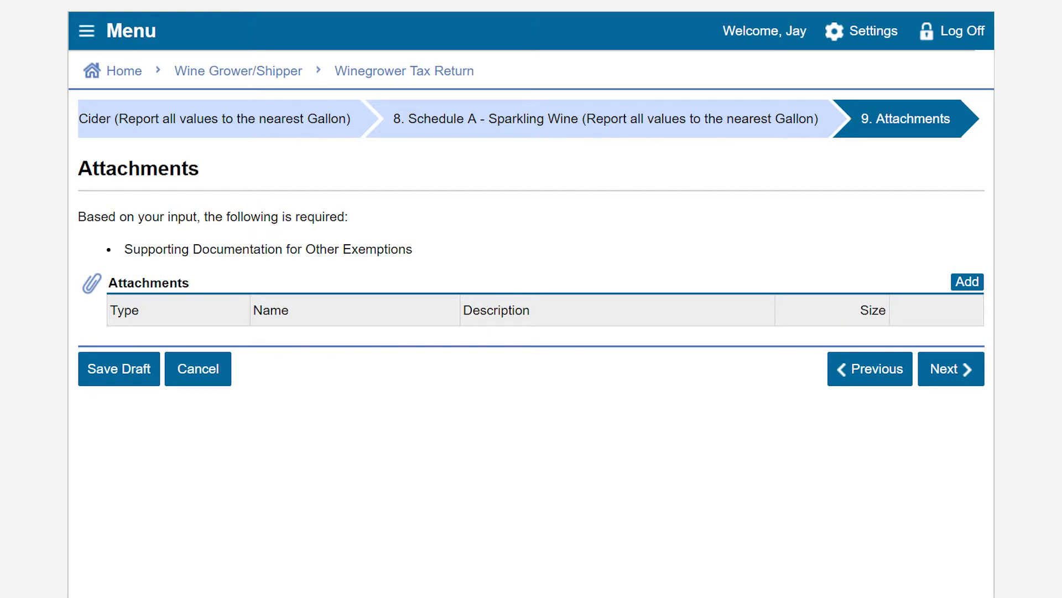
# Step: Attach Destruction of Spoiled Beer or Wine.pdf as Supporting Documentation for Other Exemptions, with the description "Description of Document"
pyautogui.click(968, 283)
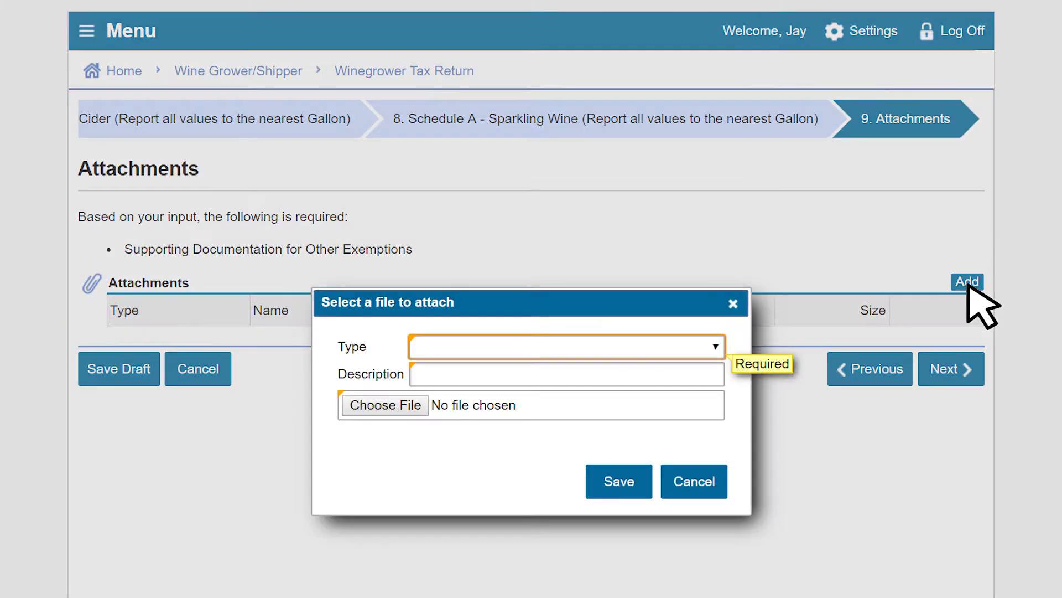
pyautogui.click(704, 353)
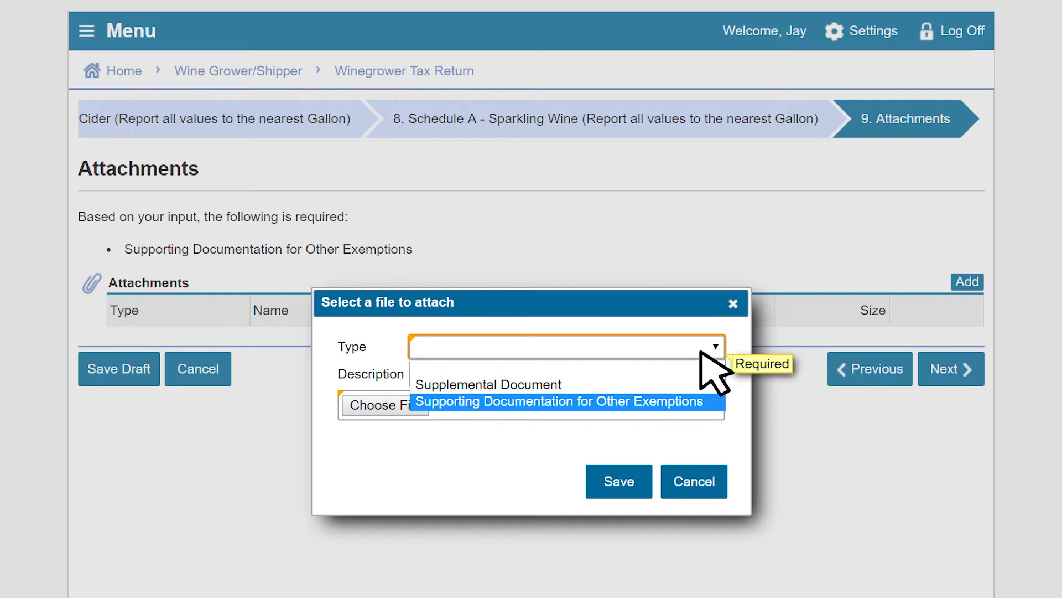
pyautogui.click(714, 399)
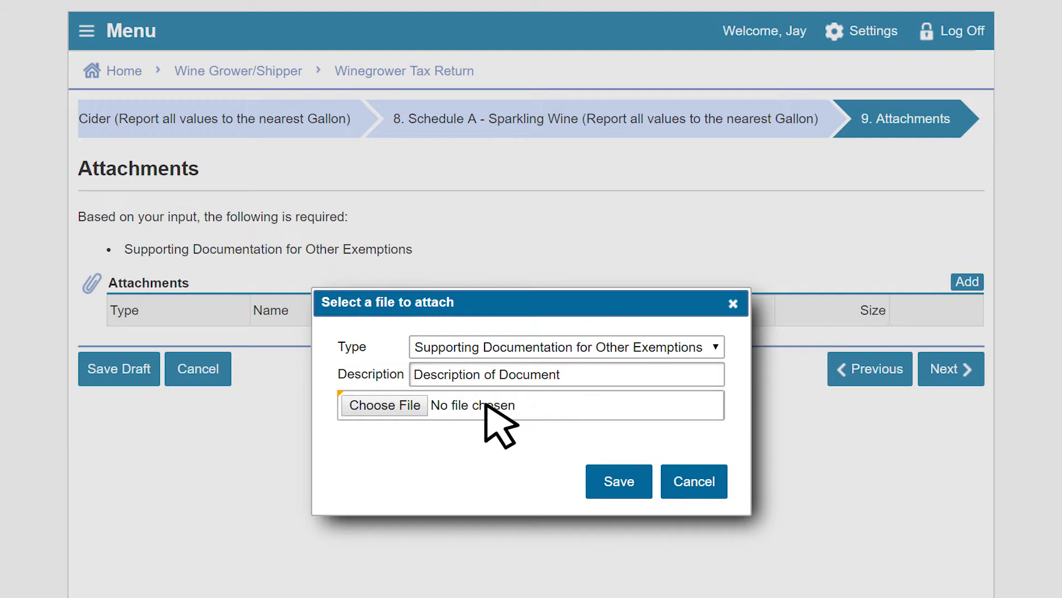
pyautogui.click(387, 406)
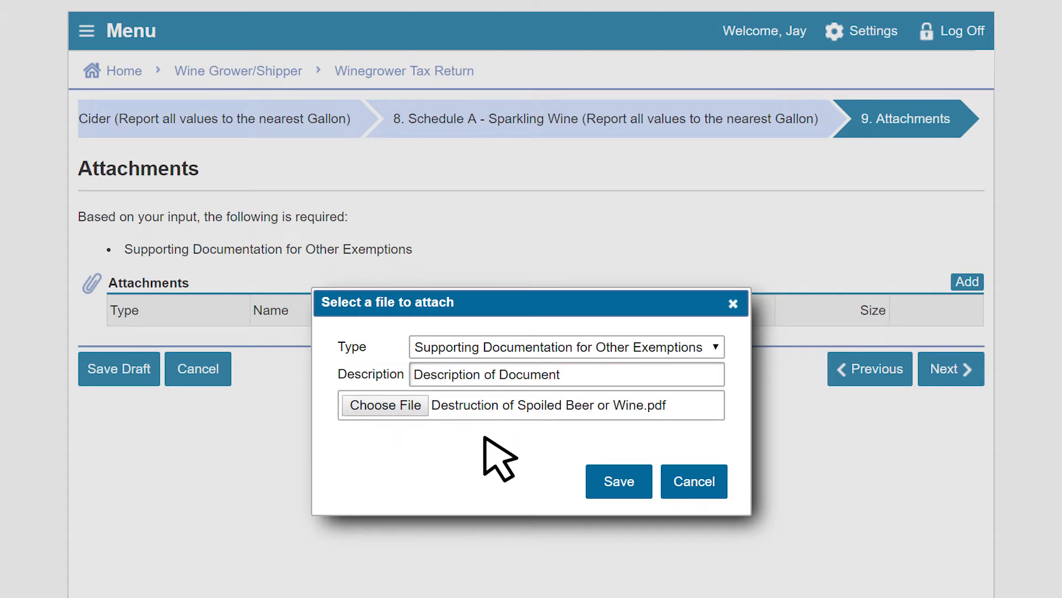
pyautogui.click(621, 481)
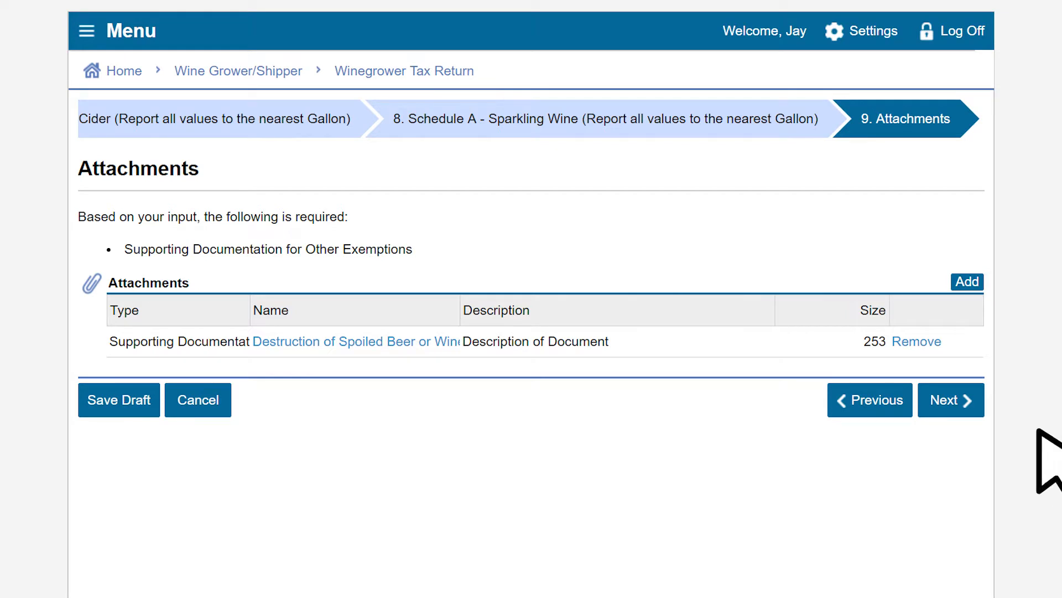
# Step: Continue past the attachments and summary, and submit the certification with the signer's first name, last name, title and telephone number
pyautogui.click(953, 401)
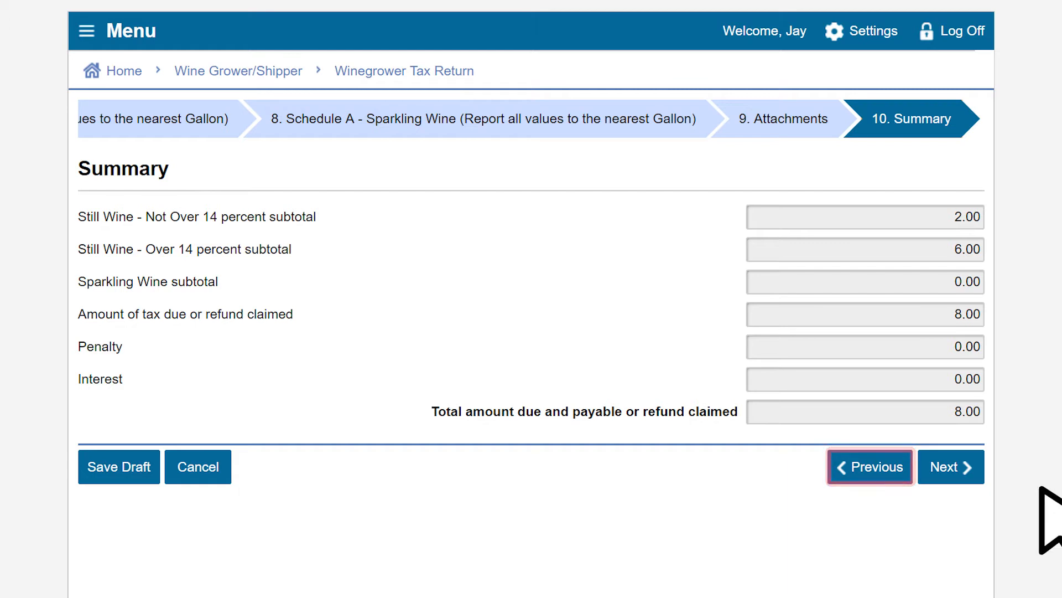
pyautogui.click(962, 468)
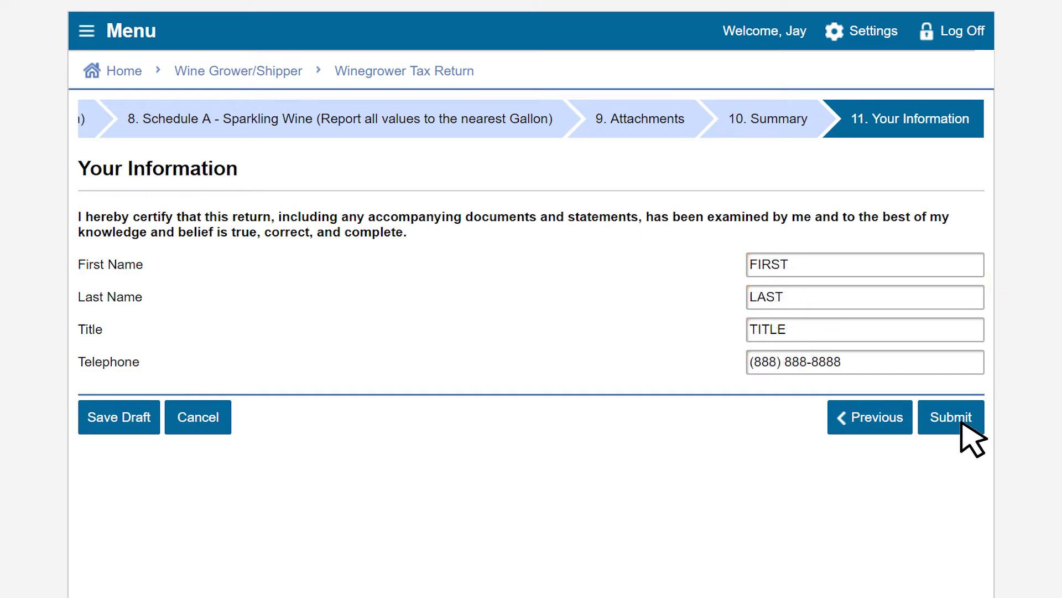
pyautogui.click(961, 423)
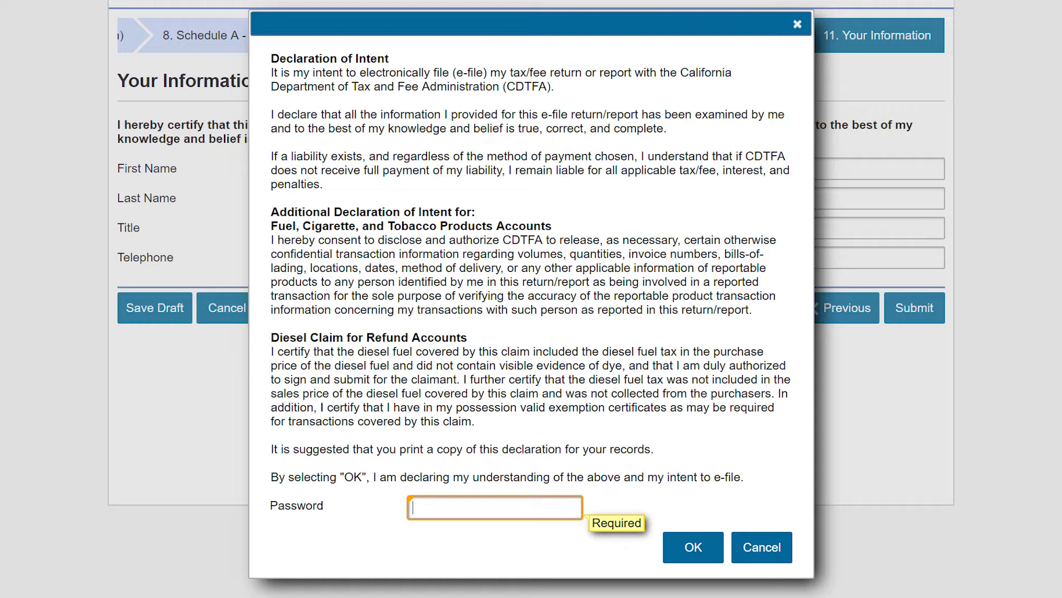
# Step: Enter the account password and accept the Declaration of Intent to e-file the return
pyautogui.write('**********')
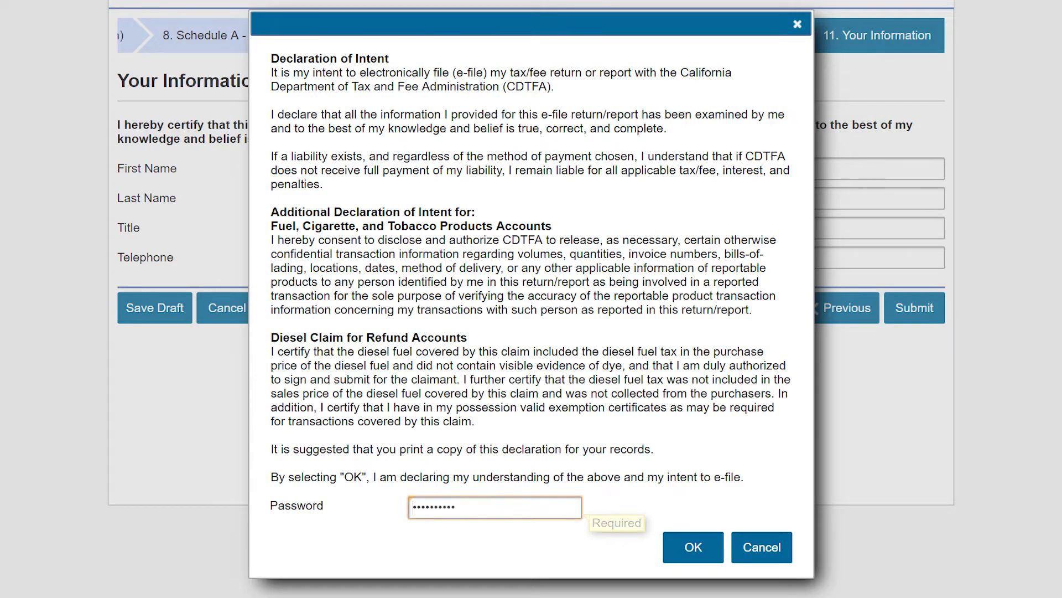
pyautogui.click(686, 540)
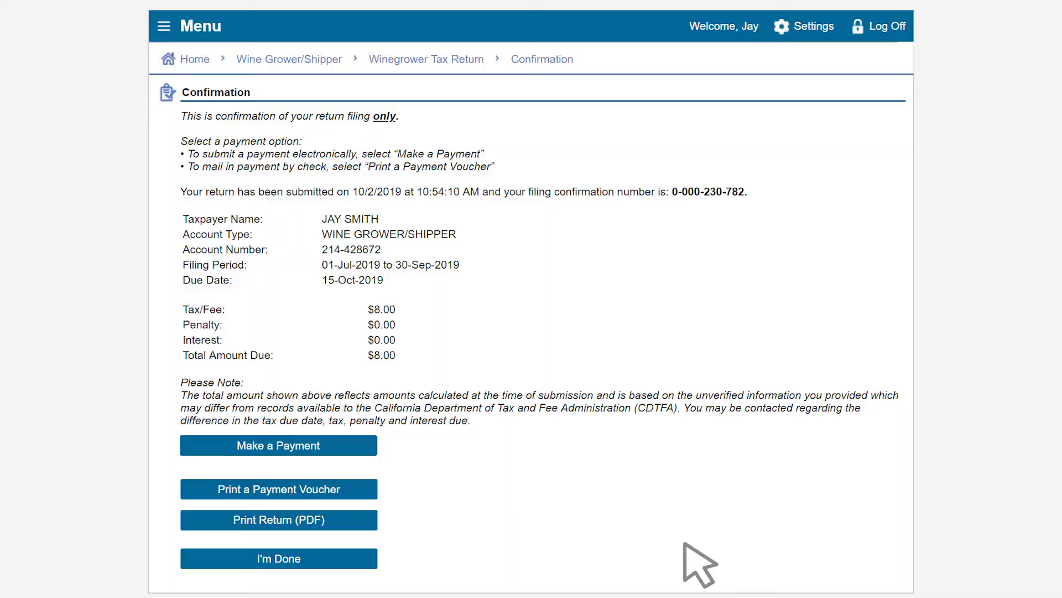